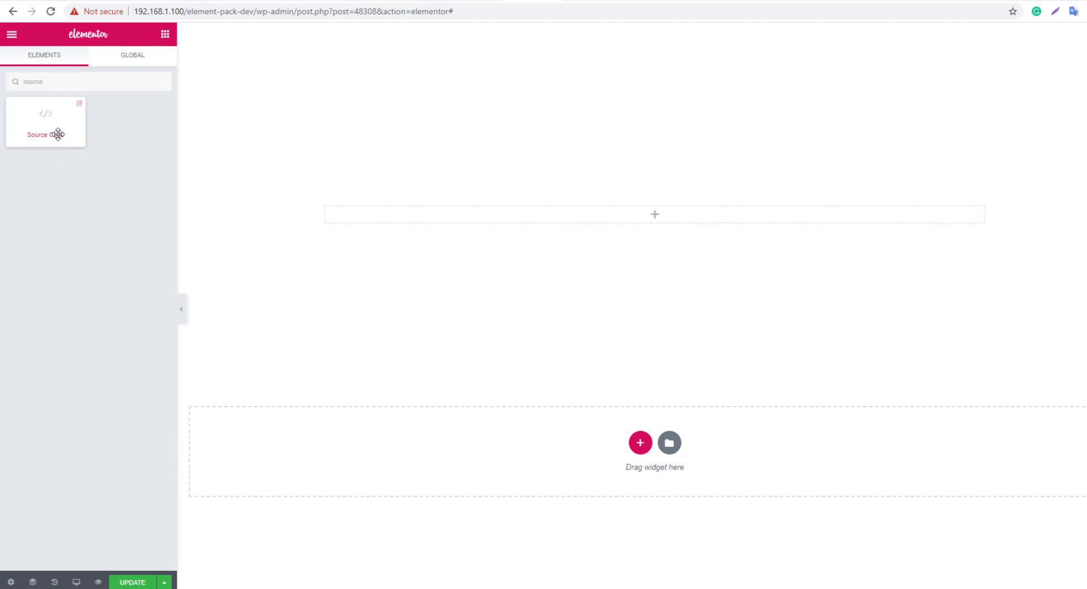
Step: Add the Source Code widget to the empty section and set its style to Dark
{"action": "left_click_drag", "start_coordinate": [58, 132], "coordinate": [625, 227]}
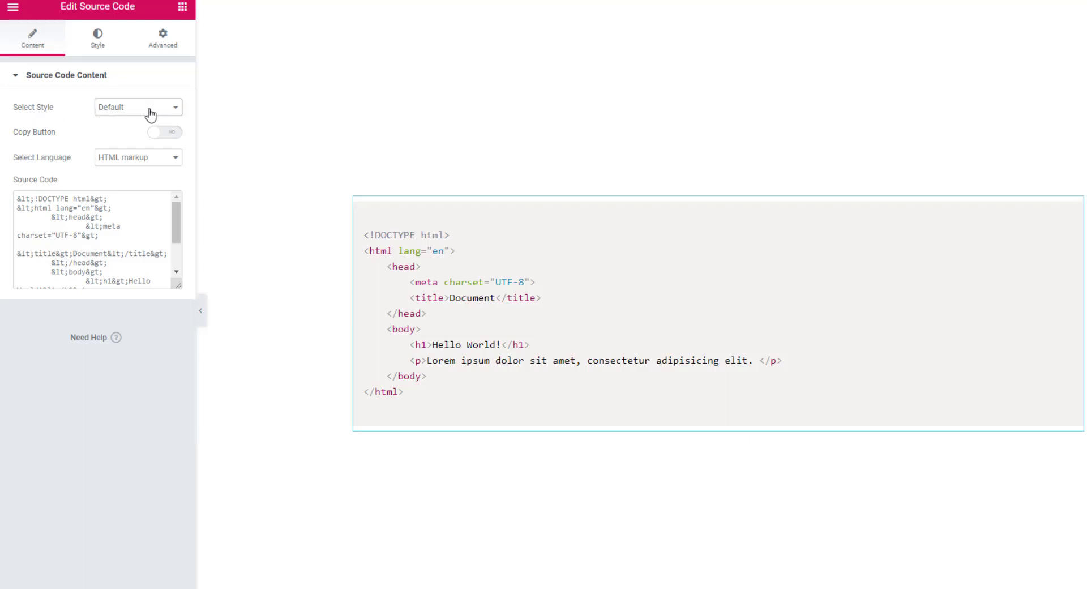
{"action": "left_click", "coordinate": [176, 111]}
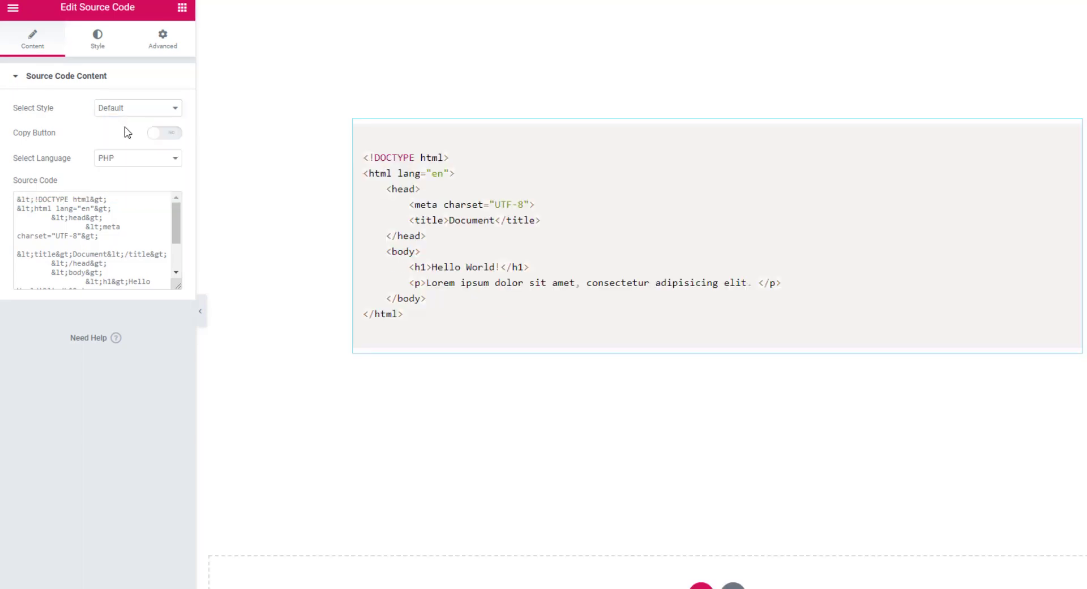
{"action": "left_click", "coordinate": [170, 108]}
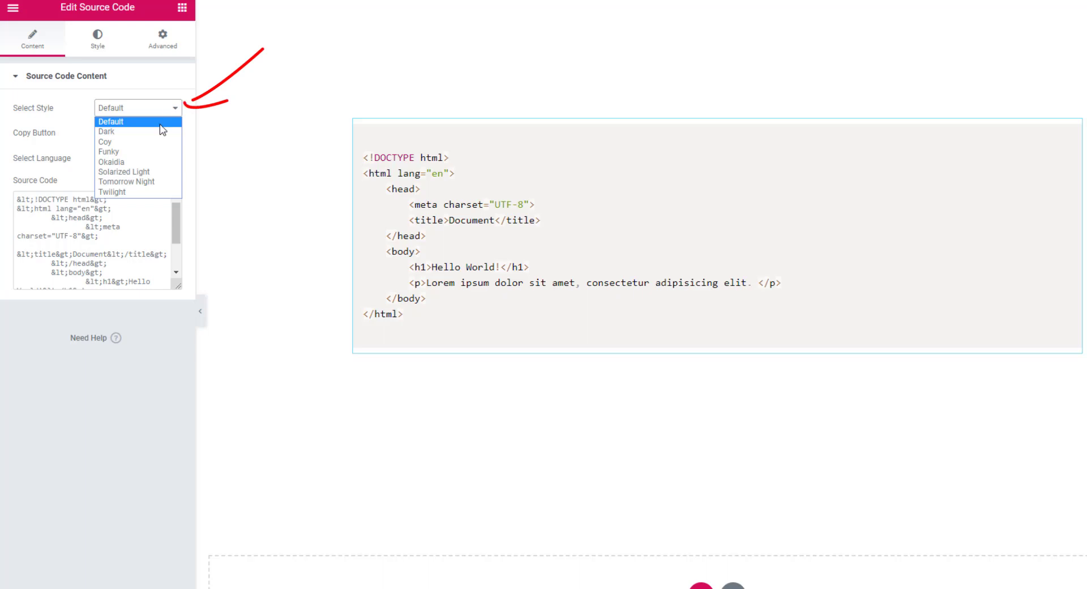
{"action": "left_click", "coordinate": [116, 135]}
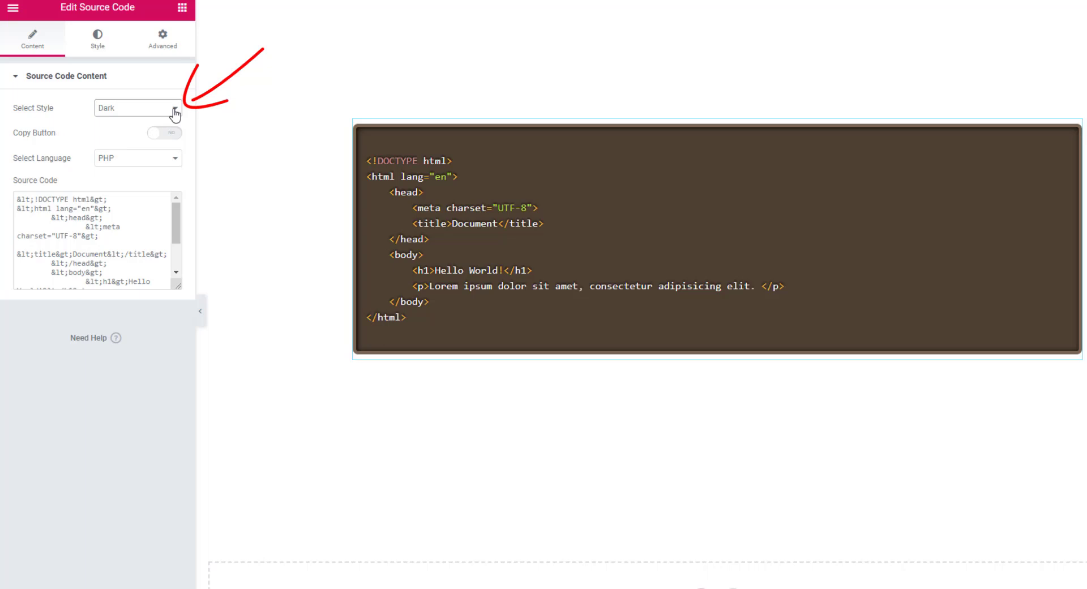
Step: Try the Coy style and the Funky style on the code block
{"action": "left_click", "coordinate": [176, 110]}
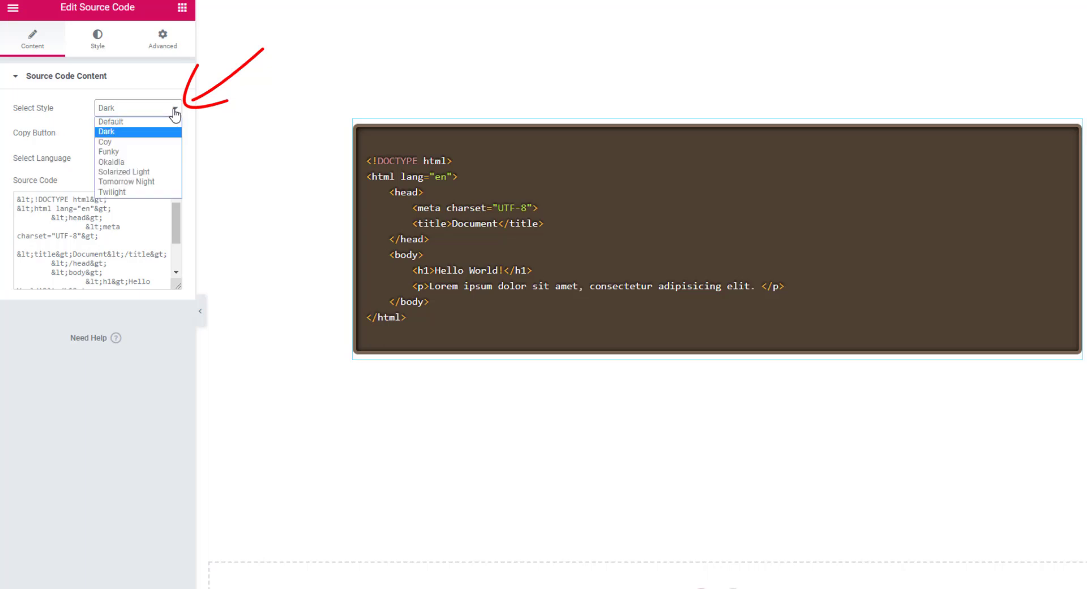
{"action": "left_click", "coordinate": [115, 142]}
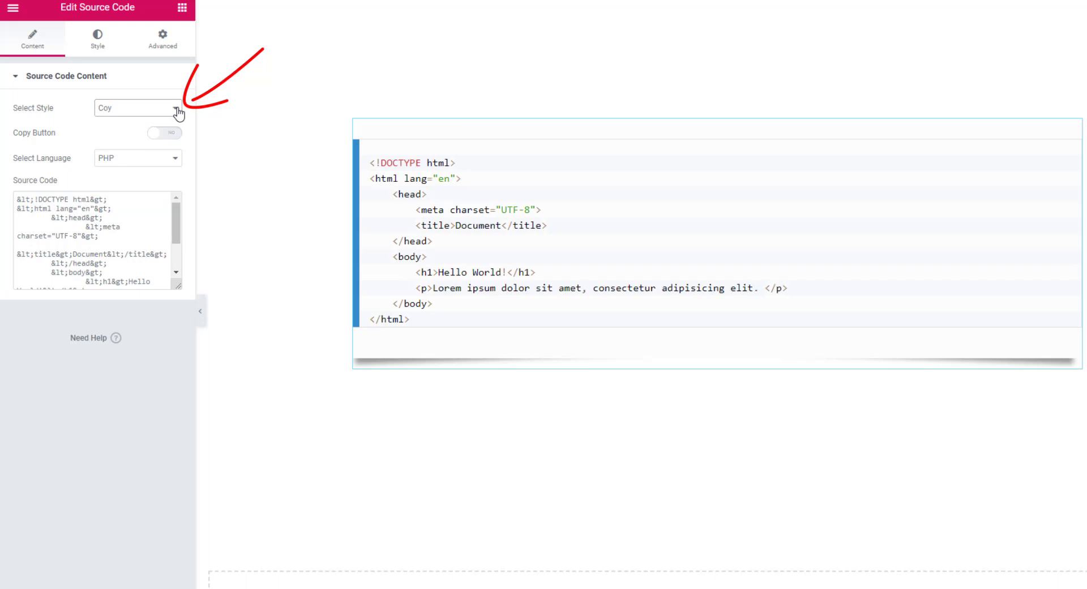
{"action": "left_click", "coordinate": [176, 110]}
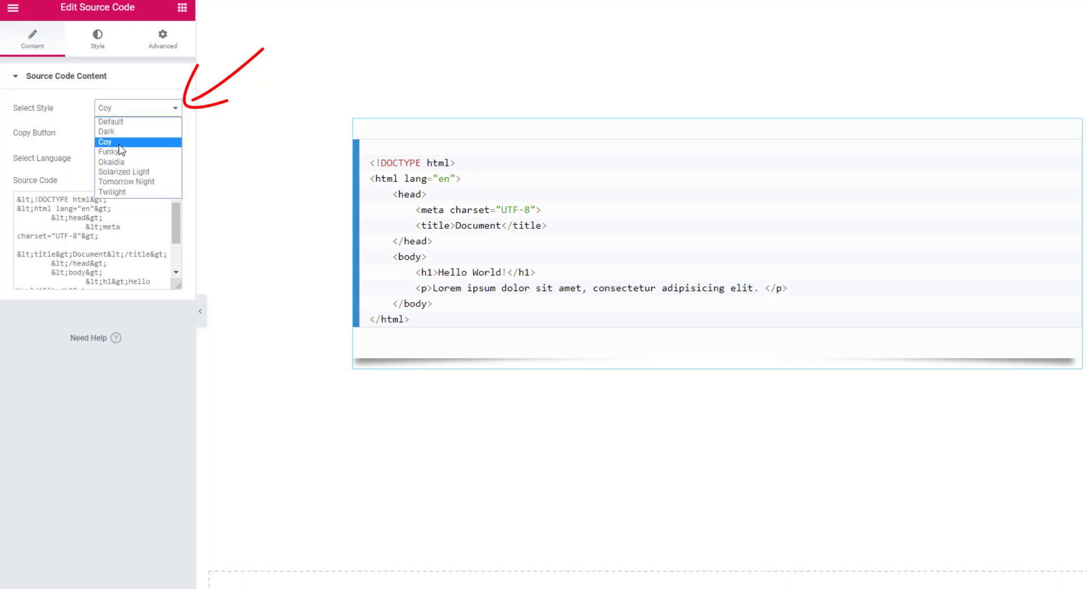
{"action": "key", "text": "Escape"}
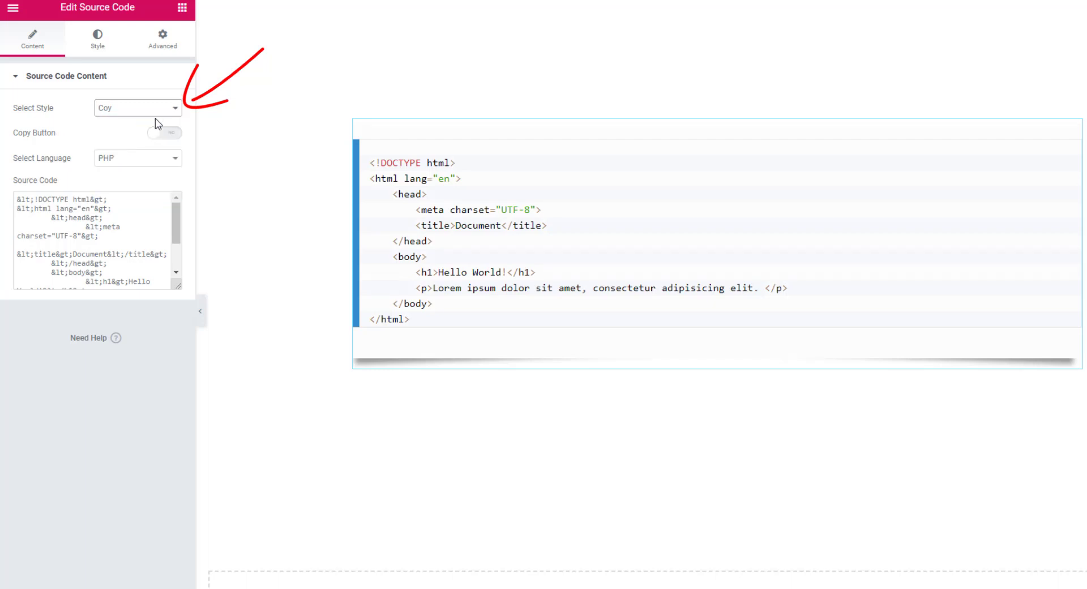
{"action": "left_click", "coordinate": [177, 110]}
{"action": "left_click", "coordinate": [117, 151]}
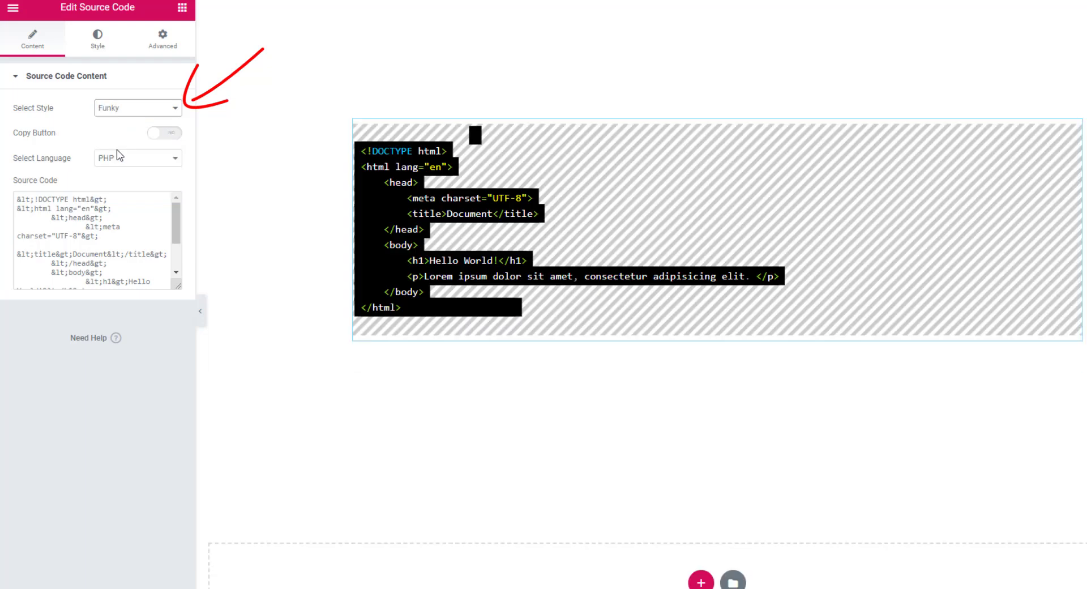
Step: Try the Okaidia style and the Solarized Light style on the code block
{"action": "left_click", "coordinate": [175, 109]}
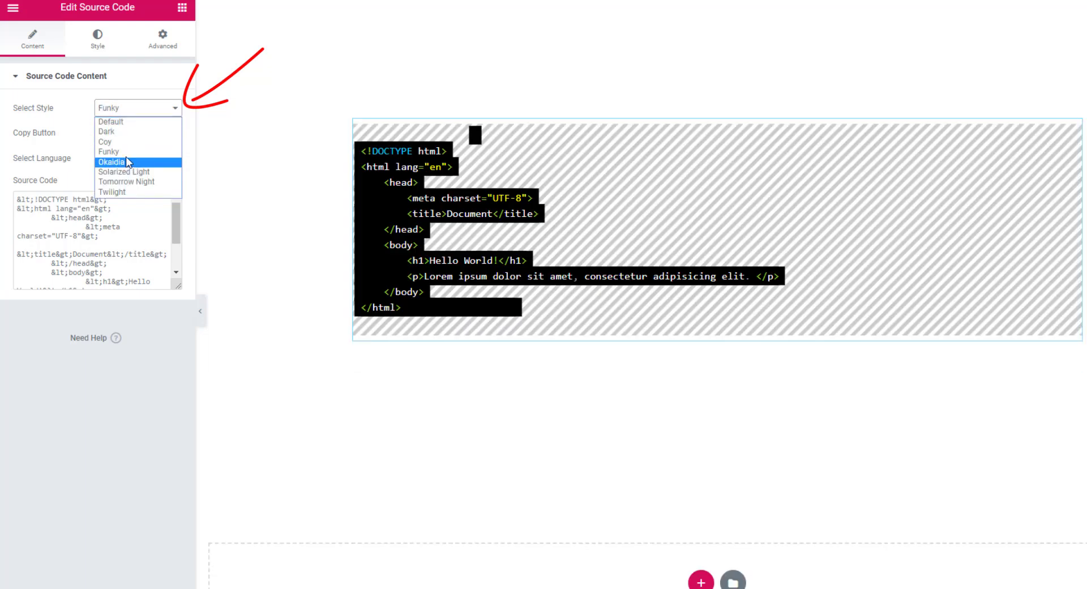
{"action": "left_click", "coordinate": [128, 162]}
{"action": "left_click", "coordinate": [172, 110]}
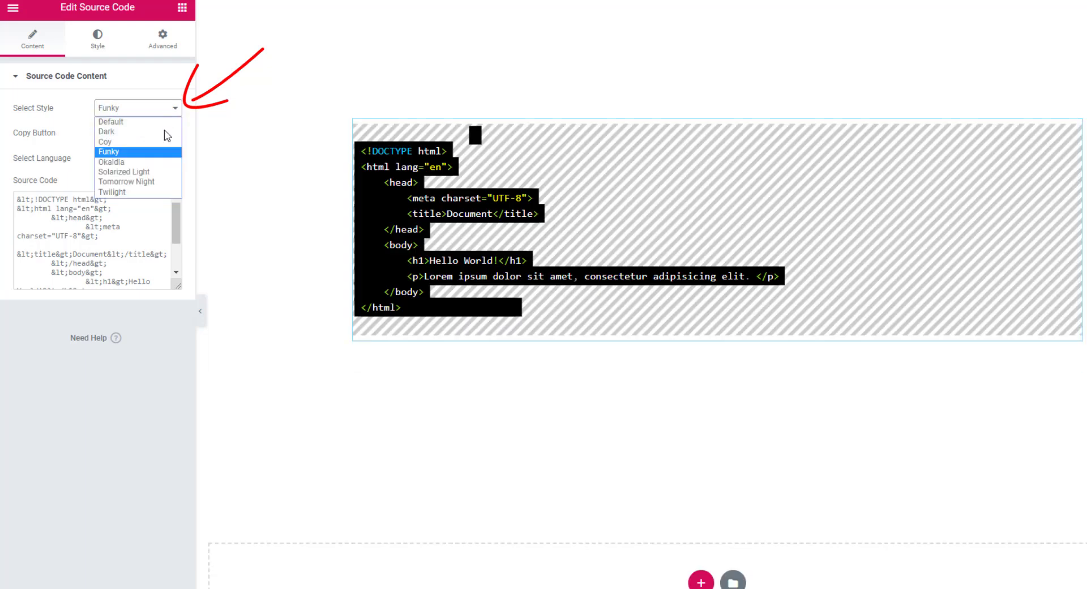
{"action": "left_click", "coordinate": [122, 163]}
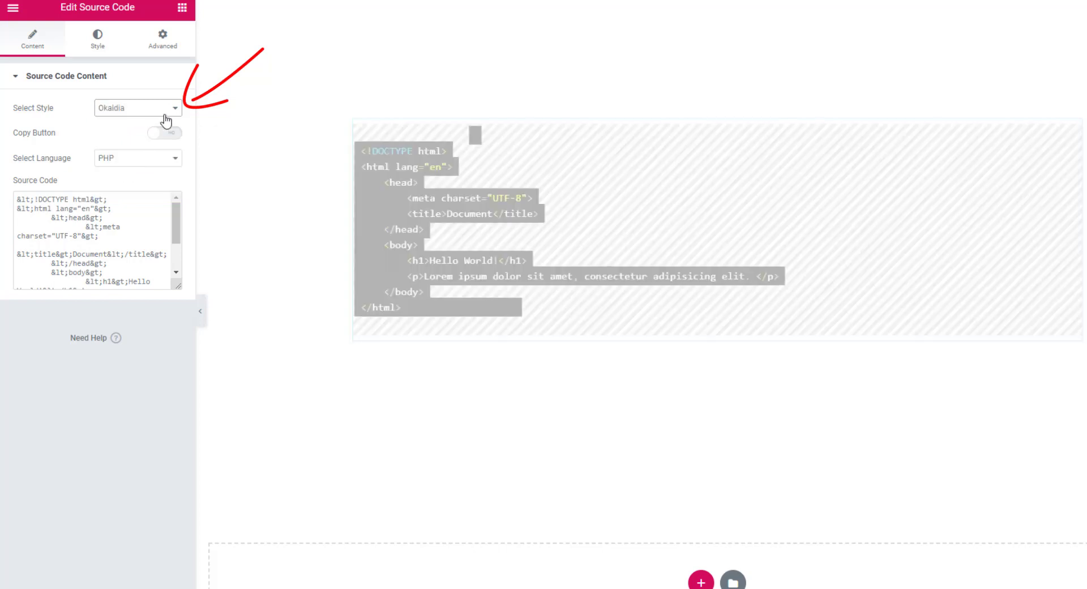
{"action": "left_click", "coordinate": [173, 110]}
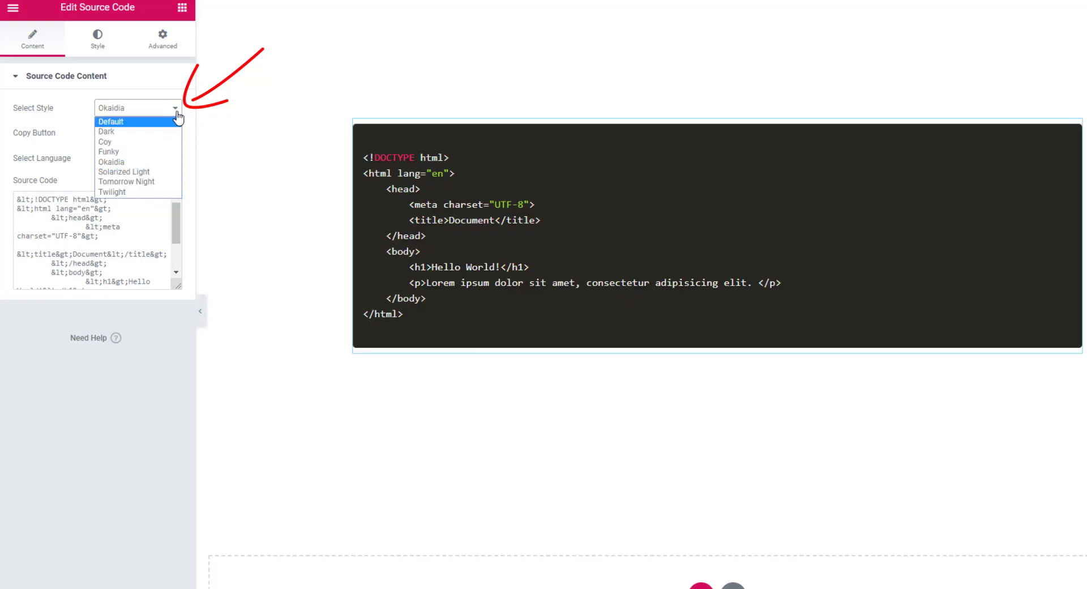
{"action": "left_click", "coordinate": [136, 171]}
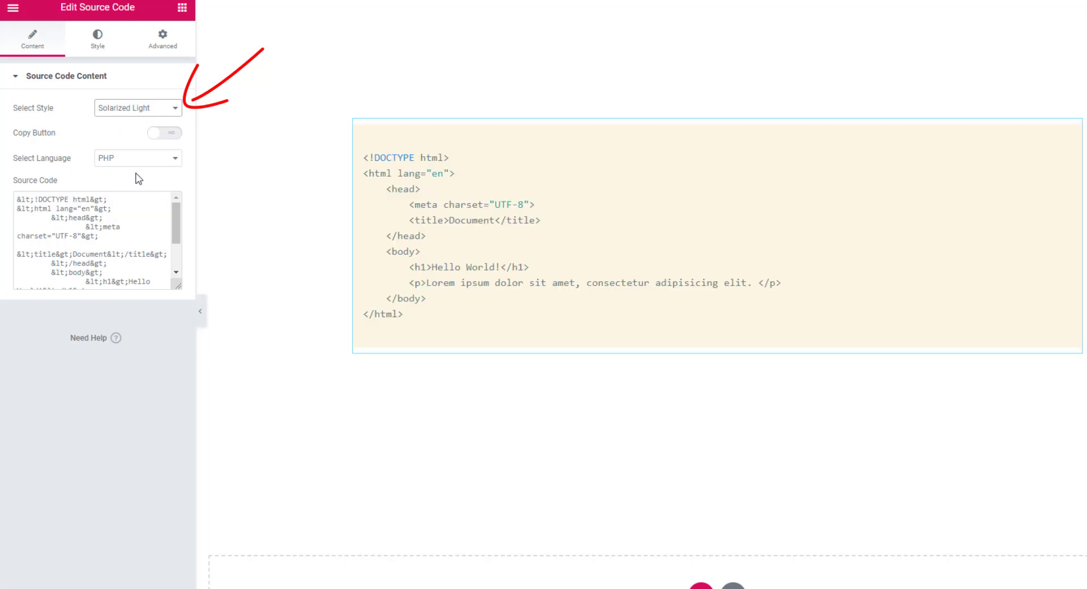
Step: Try the Tomorrow Night style on the code block
{"action": "left_click", "coordinate": [173, 108]}
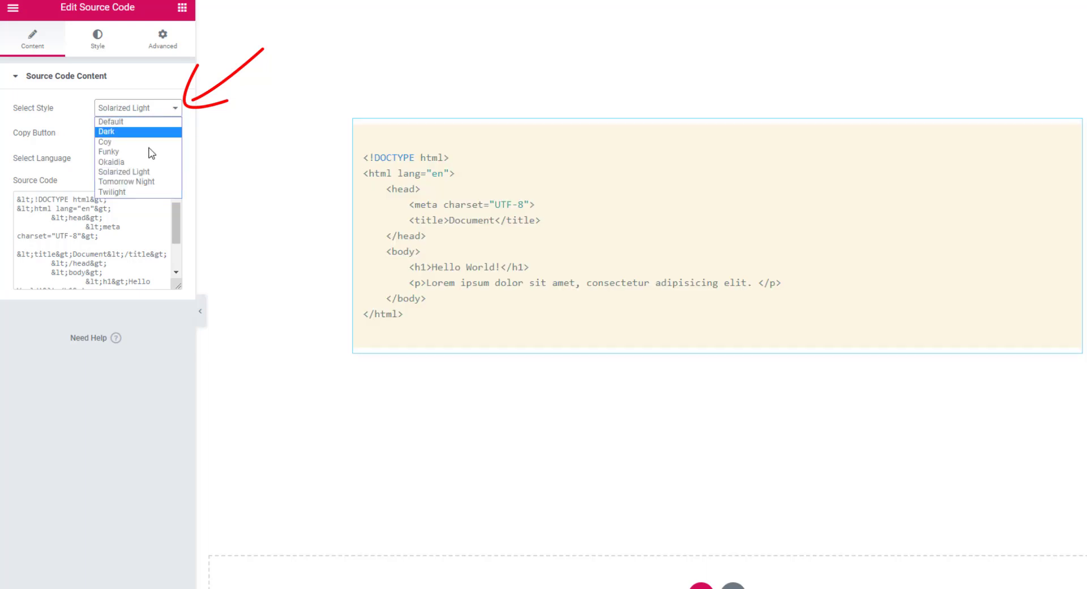
{"action": "left_click", "coordinate": [130, 175]}
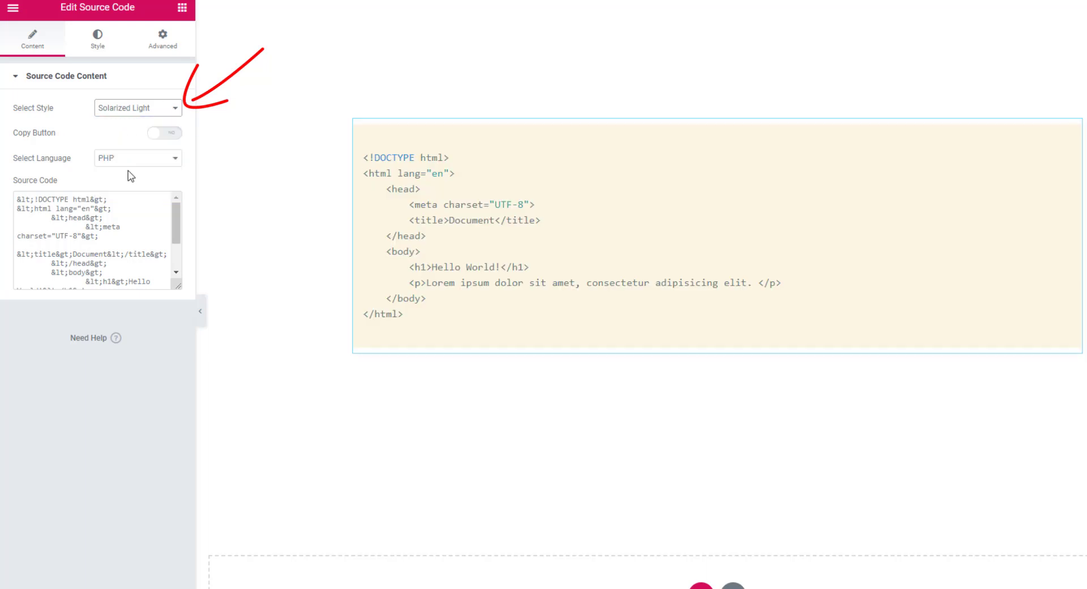
{"action": "left_click", "coordinate": [176, 108]}
{"action": "left_click", "coordinate": [142, 180]}
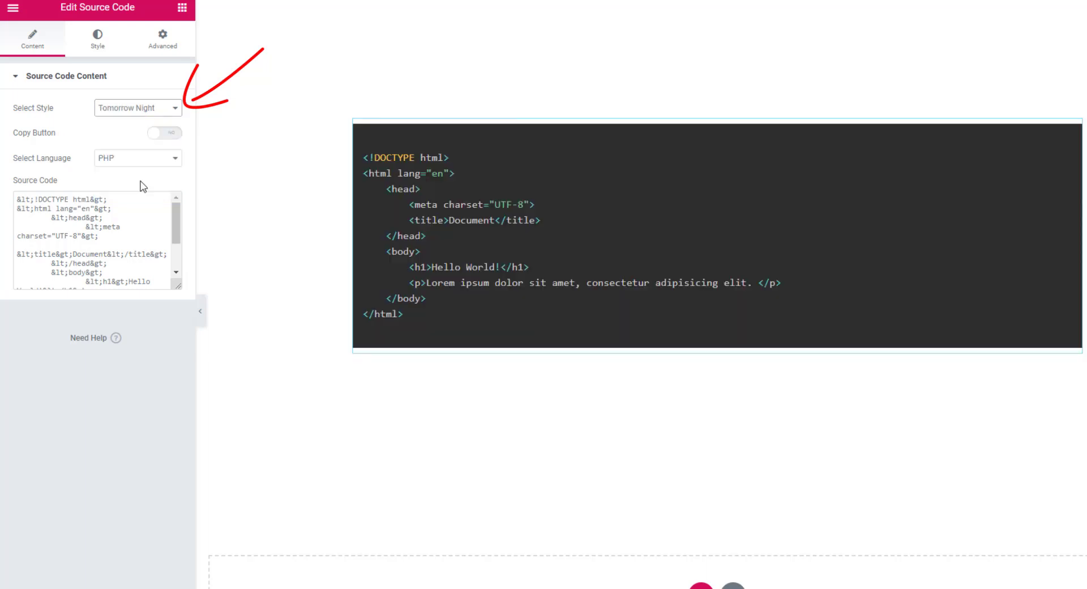
Step: Set the code block's style to Twilight and enable its copy button
{"action": "left_click", "coordinate": [164, 107]}
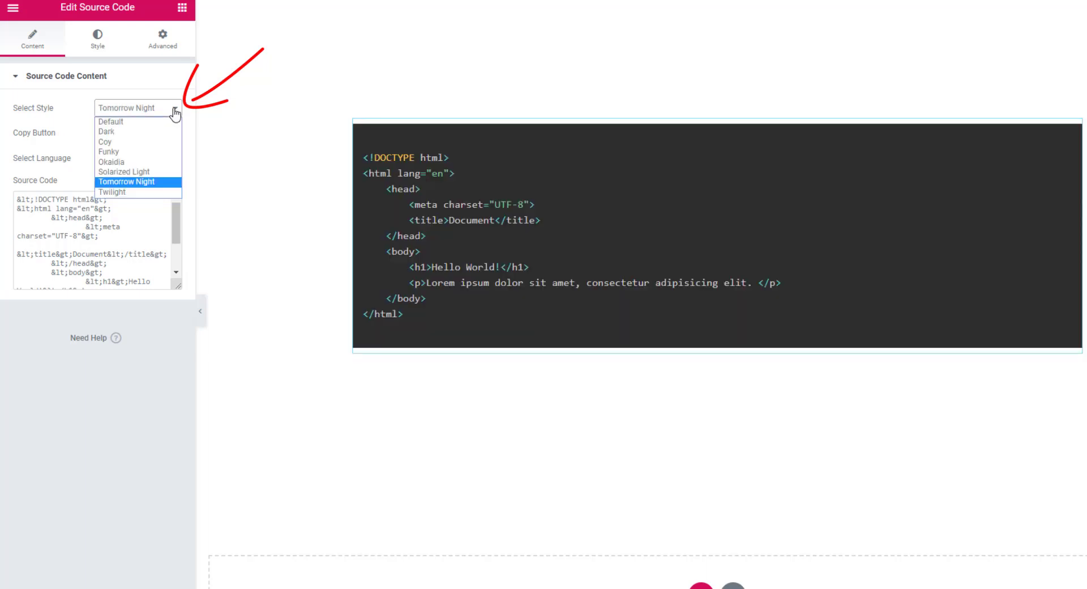
{"action": "left_click", "coordinate": [141, 194]}
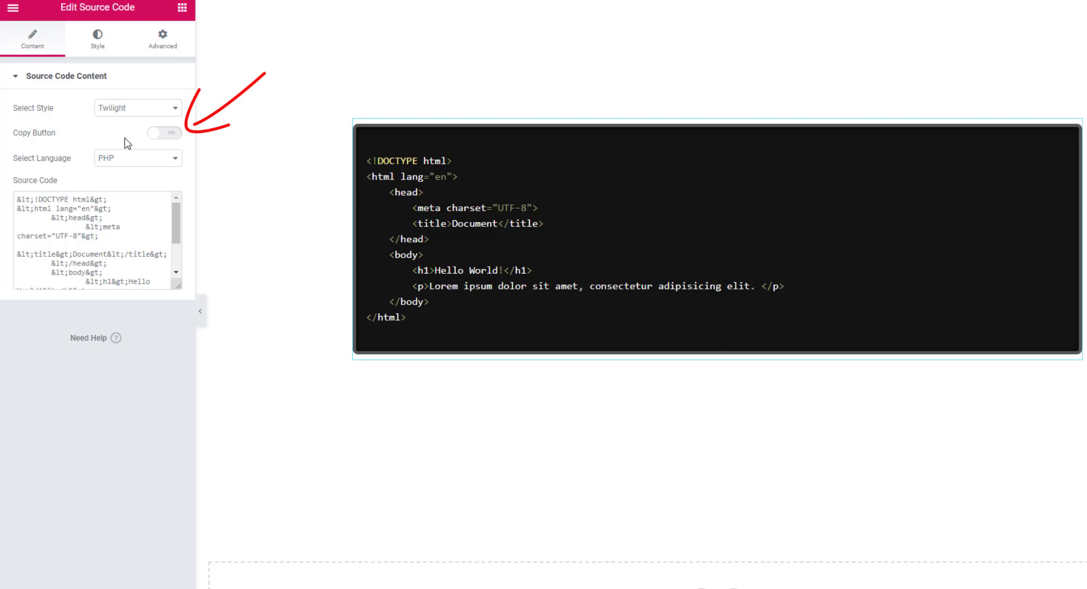
{"action": "left_click", "coordinate": [173, 134]}
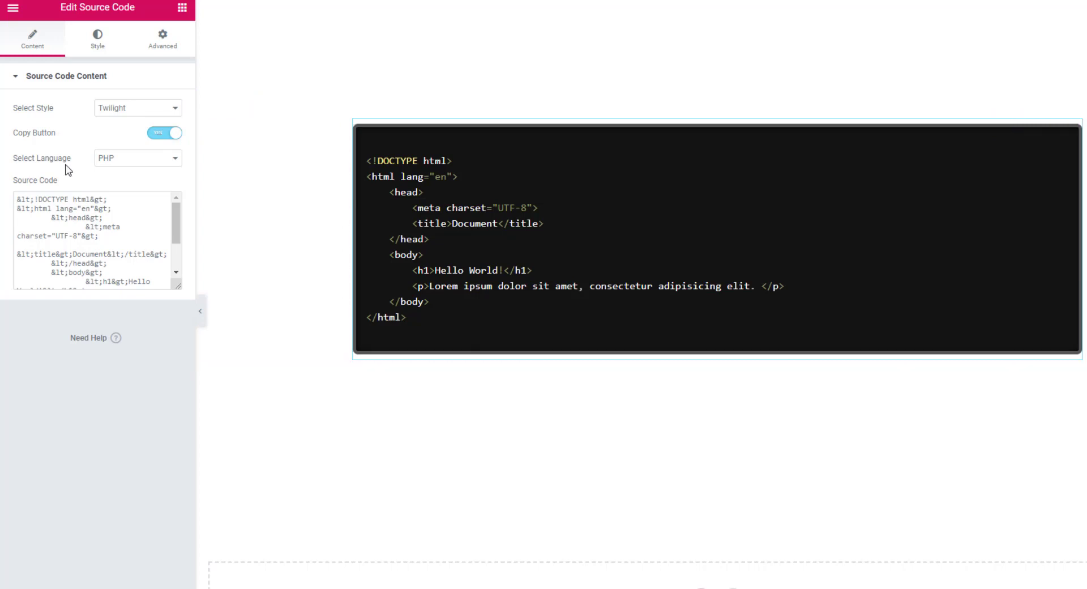
Step: Look through the whole list of programming languages available for the code block, without choosing another one
{"action": "left_click", "coordinate": [119, 159]}
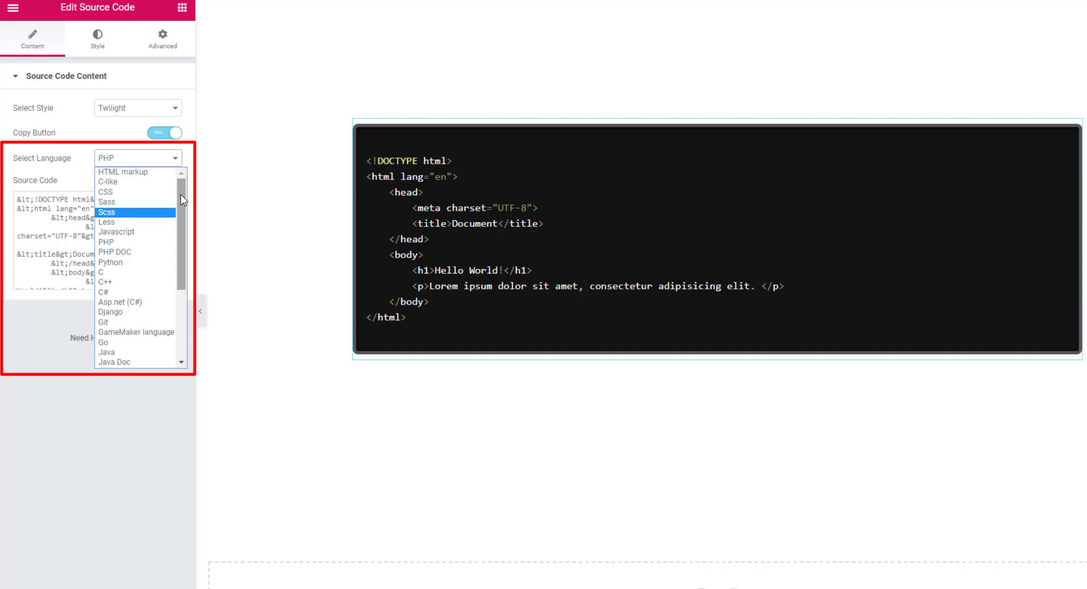
{"action": "left_click_drag", "start_coordinate": [181, 196], "coordinate": [177, 285]}
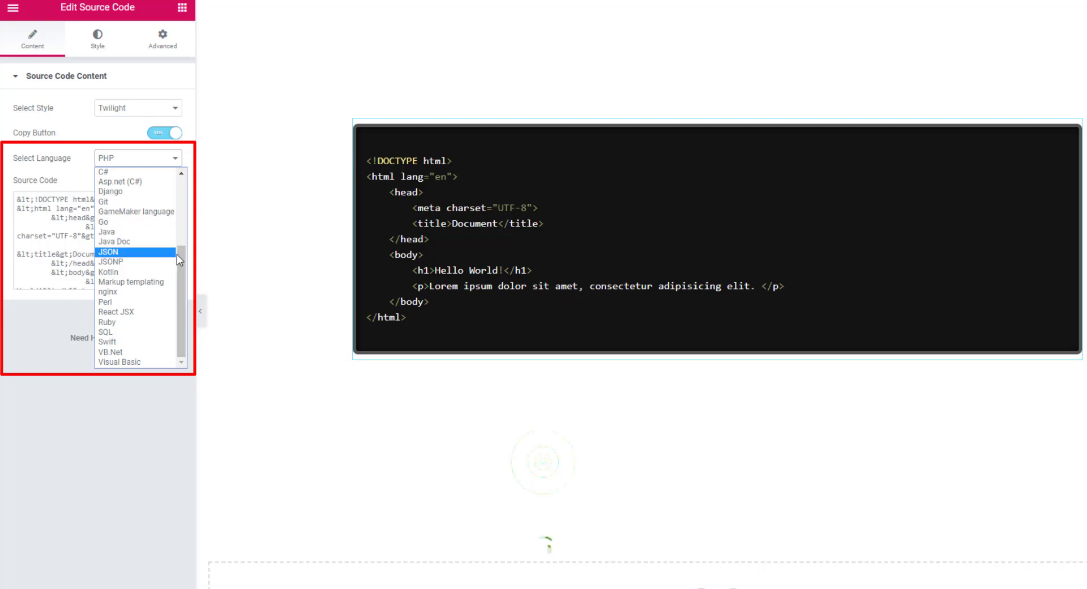
{"action": "left_click_drag", "start_coordinate": [178, 256], "coordinate": [176, 178]}
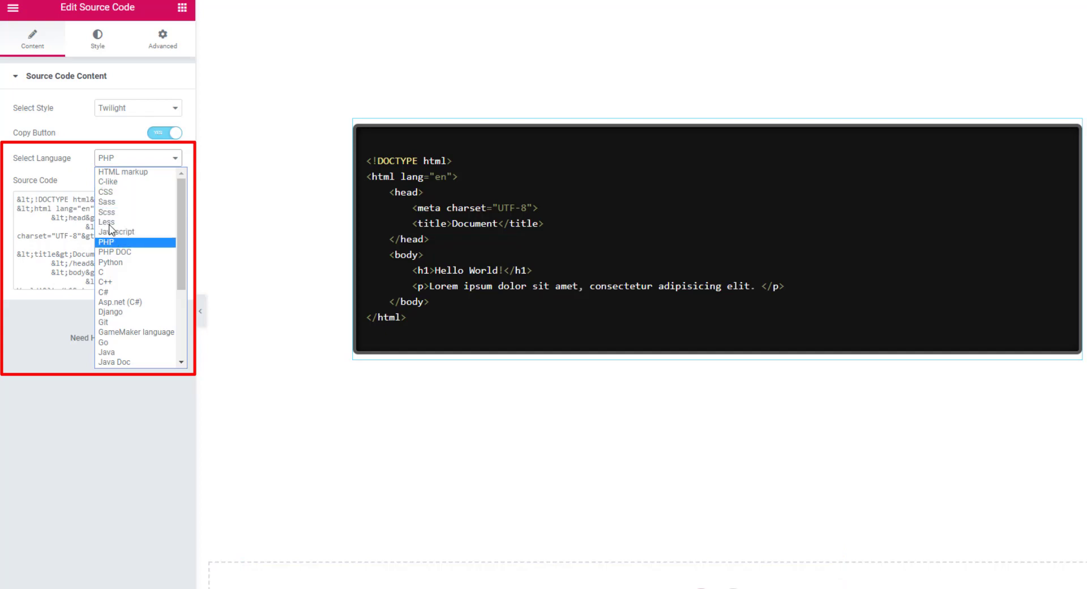
{"action": "left_click", "coordinate": [88, 167]}
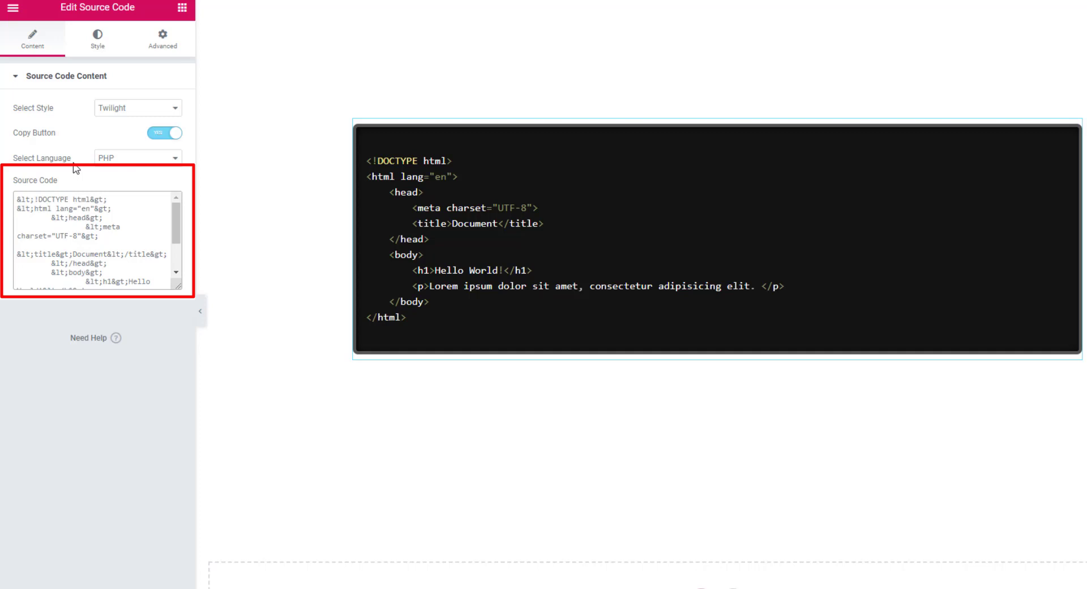
Step: Clear all of the widget's source code and paste in the "Hello World!" HTML document code
{"action": "left_click_drag", "start_coordinate": [174, 215], "coordinate": [172, 249]}
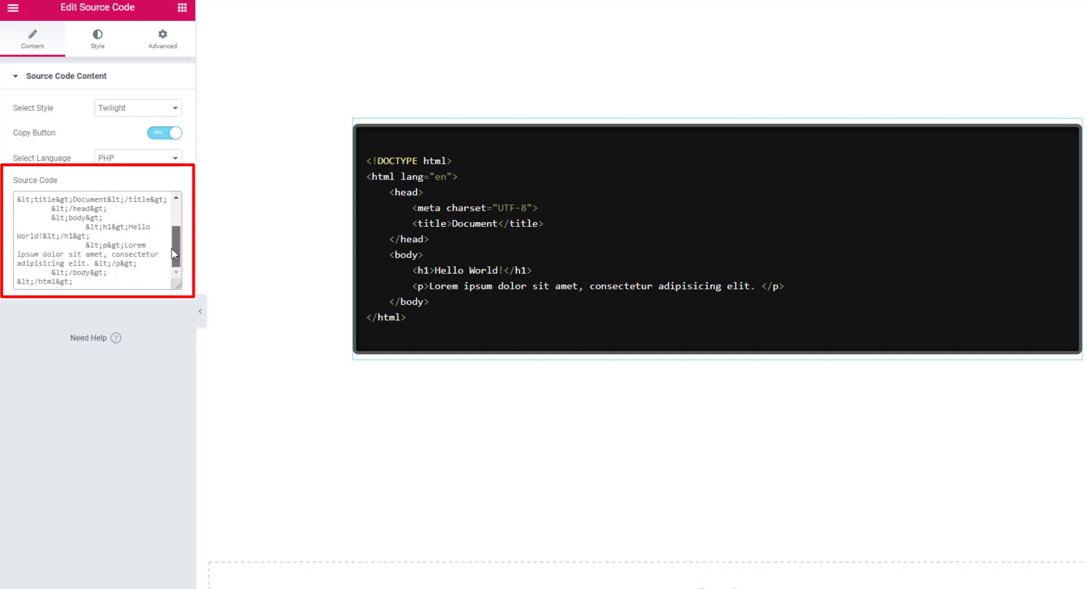
{"action": "key", "text": "ctrl+a"}
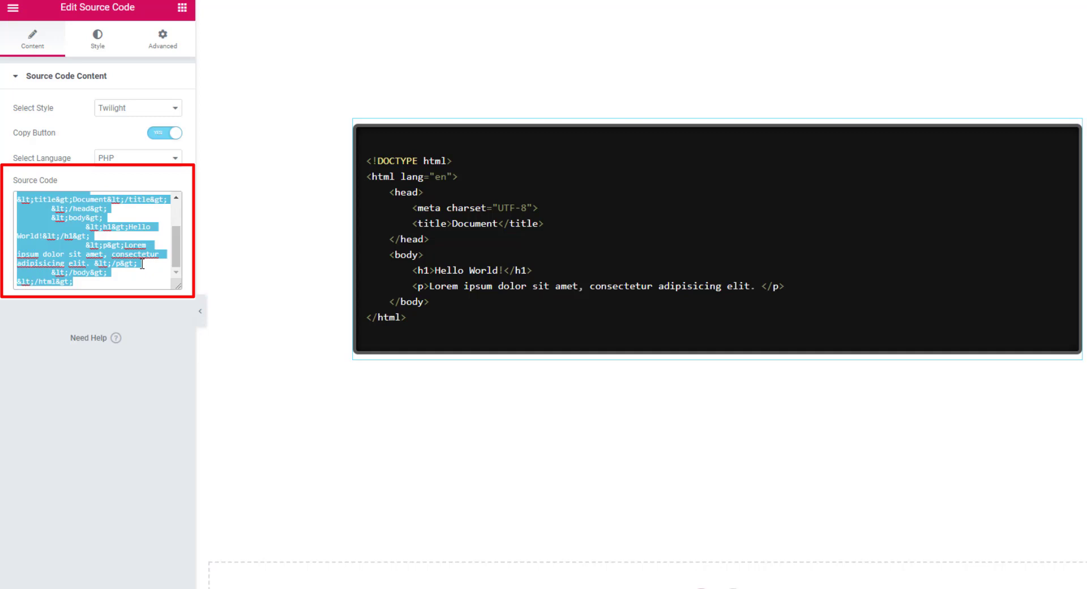
{"action": "key", "text": "BackSpace"}
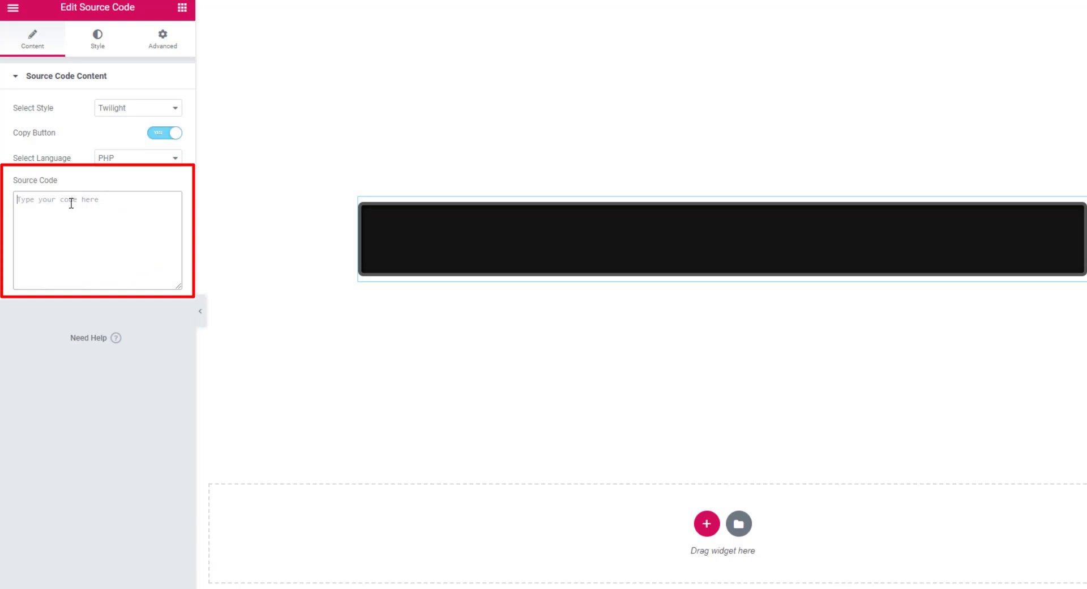
{"action": "key", "text": "ctrl+v"}
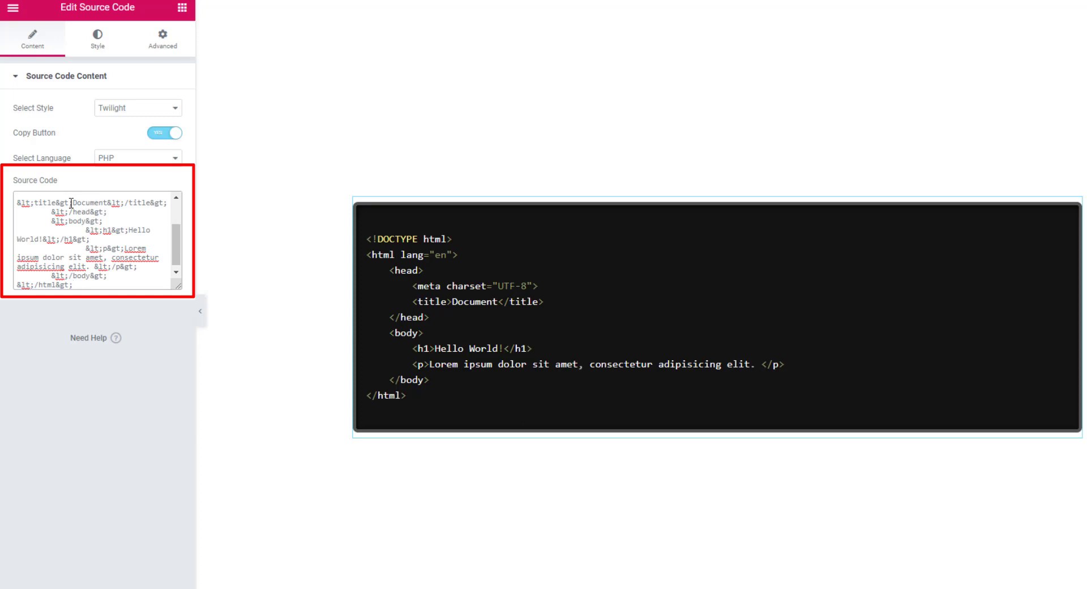
Step: Set the code block's height to 450 in its style settings
{"action": "left_click", "coordinate": [99, 45]}
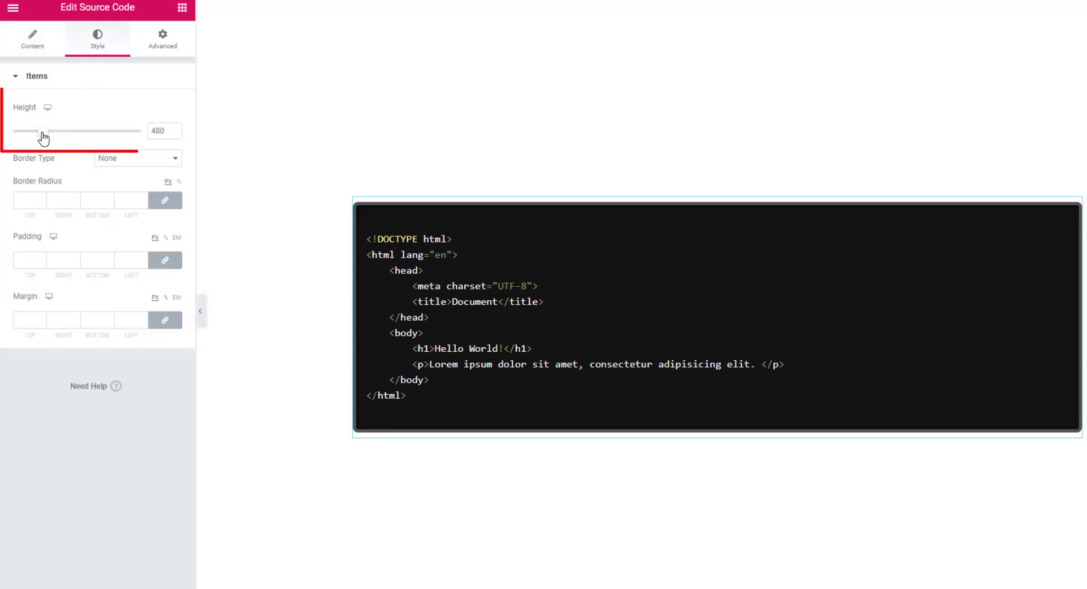
{"action": "mouse_move", "coordinate": [43, 131]}
{"action": "left_mouse_down"}
{"action": "mouse_move", "coordinate": [14, 134]}
{"action": "mouse_move", "coordinate": [40, 131]}
{"action": "left_mouse_up"}
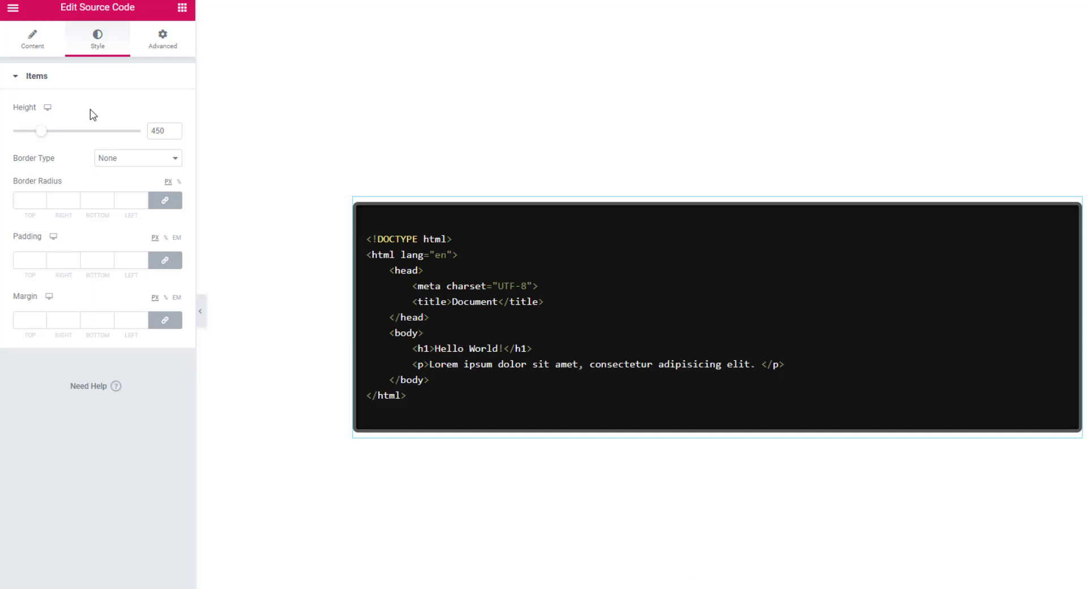